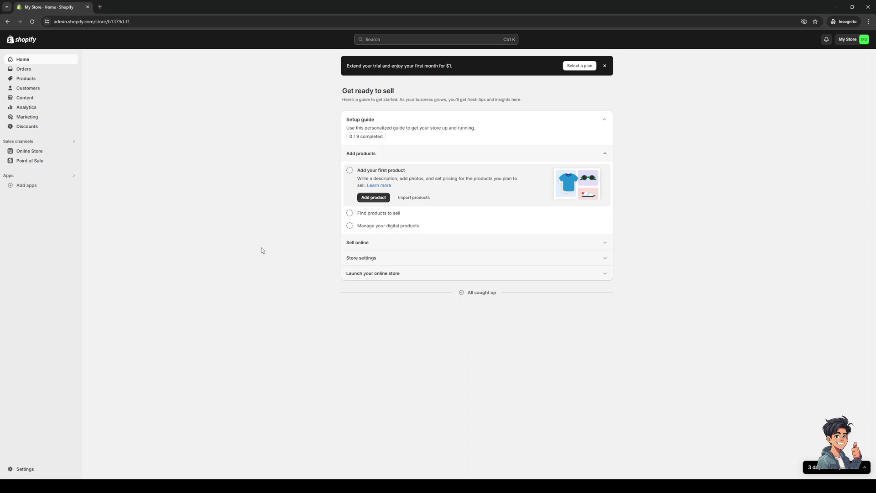
Step: Go through Settings to Apps and sales channels and open the Shopify App Store in a new tab
left_click(25, 469)
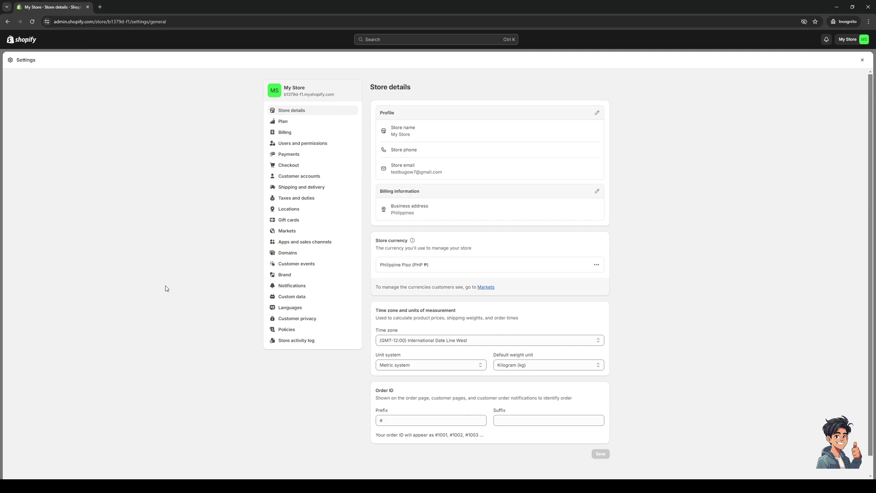
left_click(301, 243)
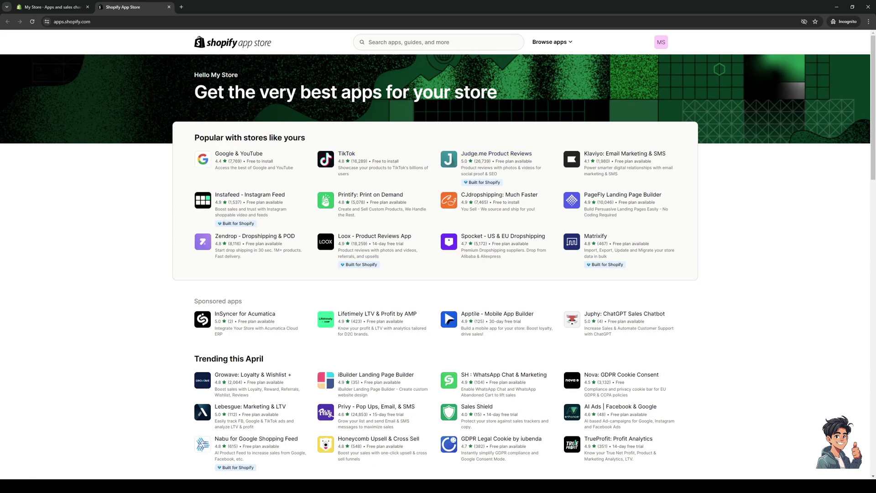
Step: Search the App Store for 'one click social' and scroll through the matching social login apps
left_click(437, 42)
type("o")
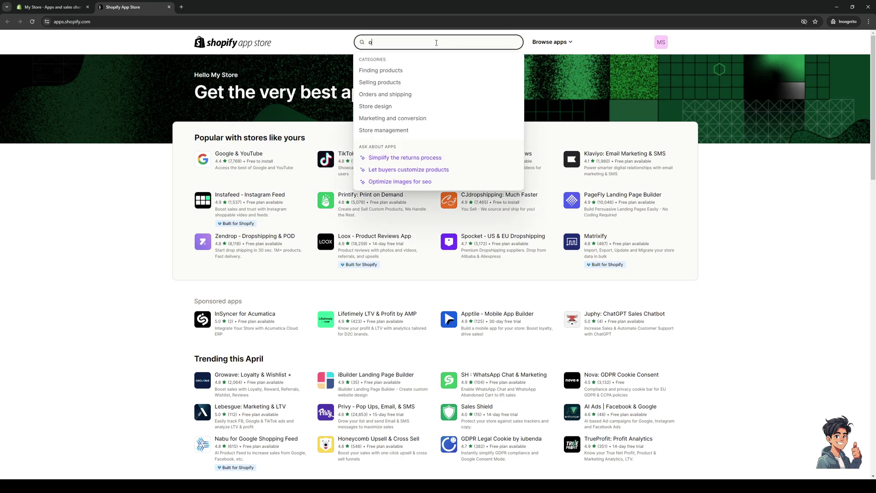
type("ne")
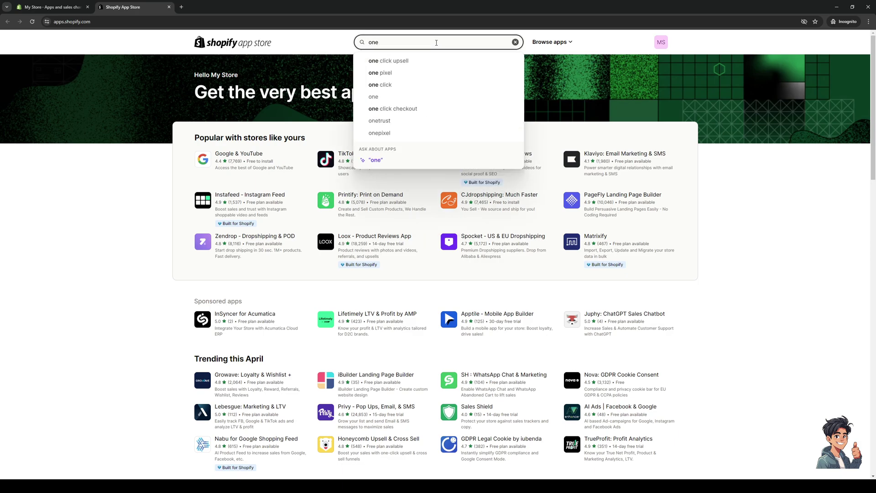
type(" click social")
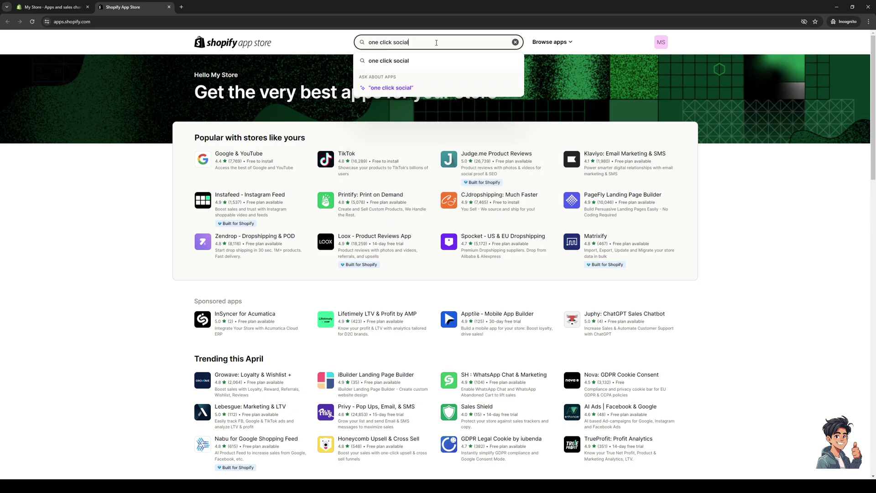
scroll(450, 280, "down", 14)
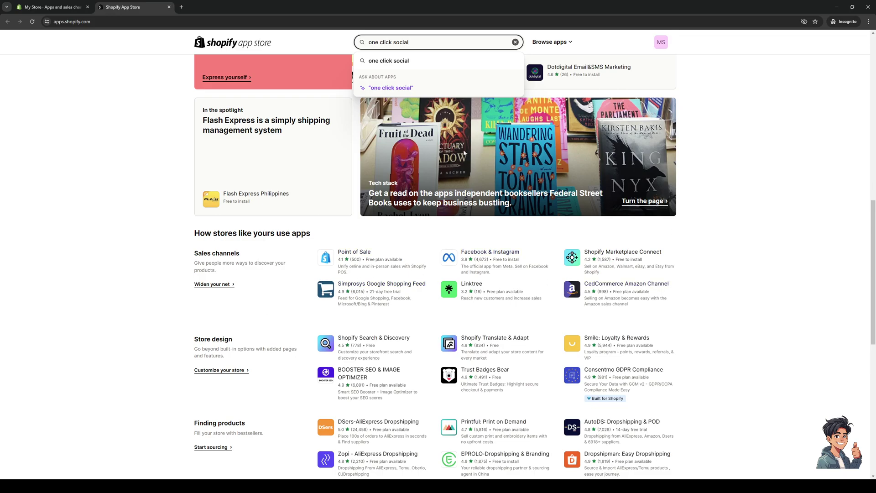
scroll(498, 228, "up", 14)
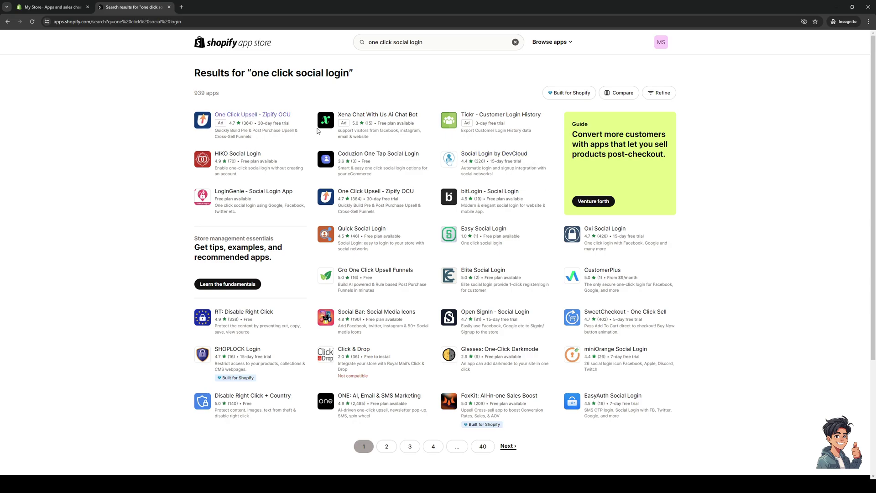
Step: Open Social Login by DevCloud, review its $2.99/month pricing and reviews, and start installing it
left_click(514, 157)
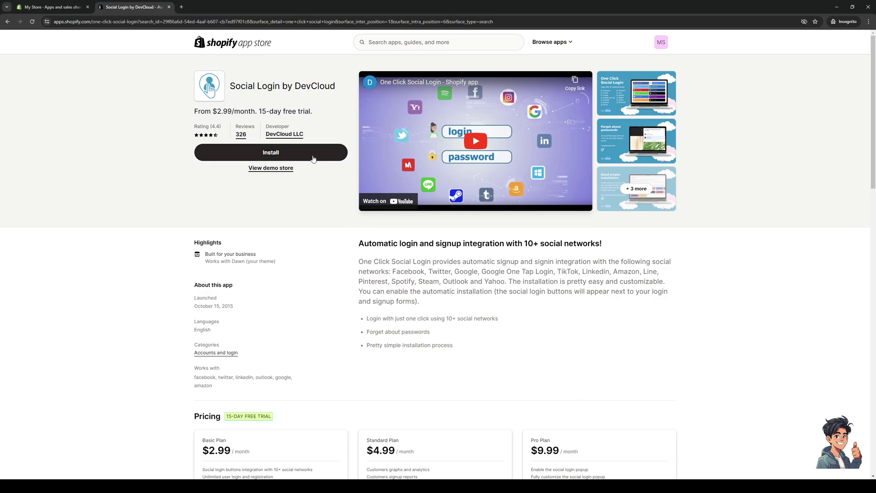
scroll(316, 191, "down", 4)
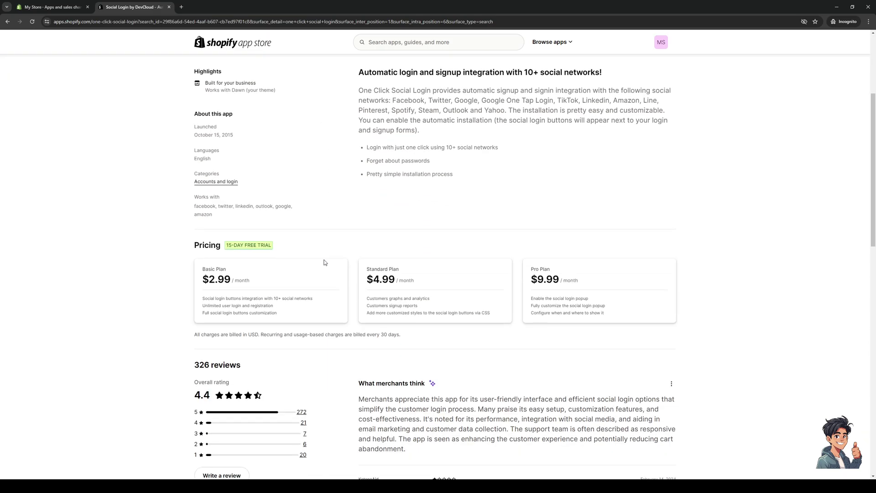
scroll(325, 262, "down", 3)
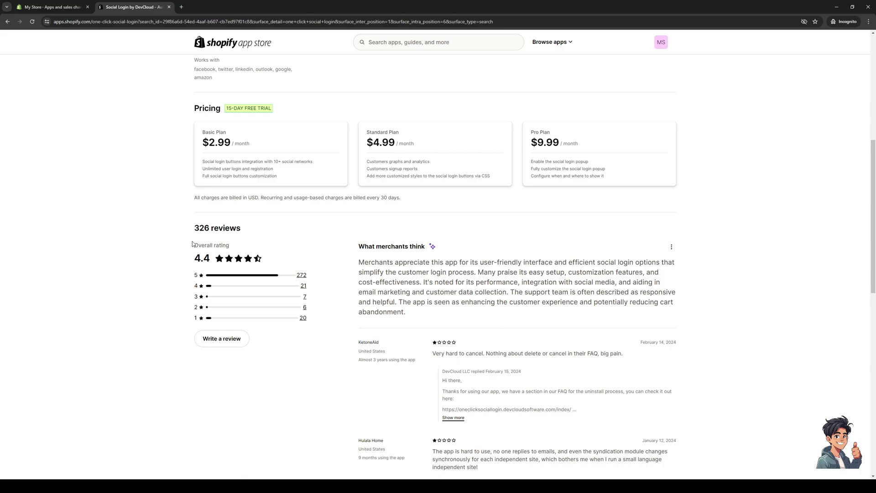
scroll(276, 224, "up", 4)
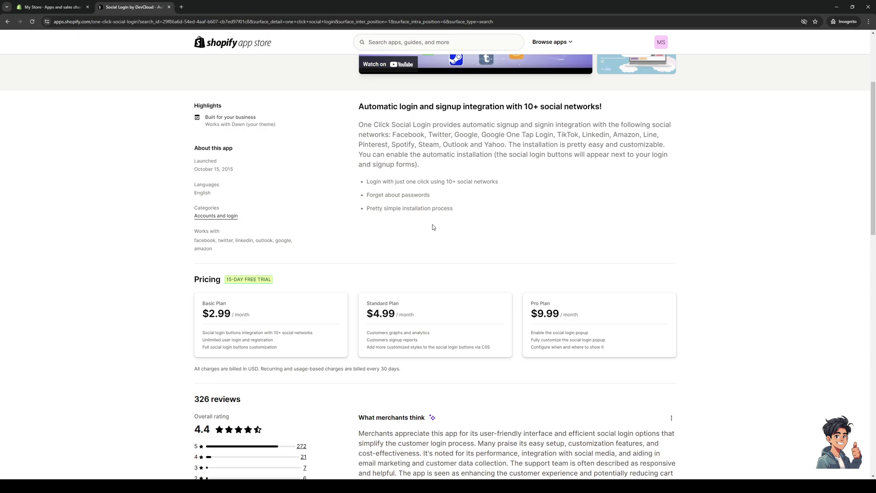
scroll(449, 226, "up", 3)
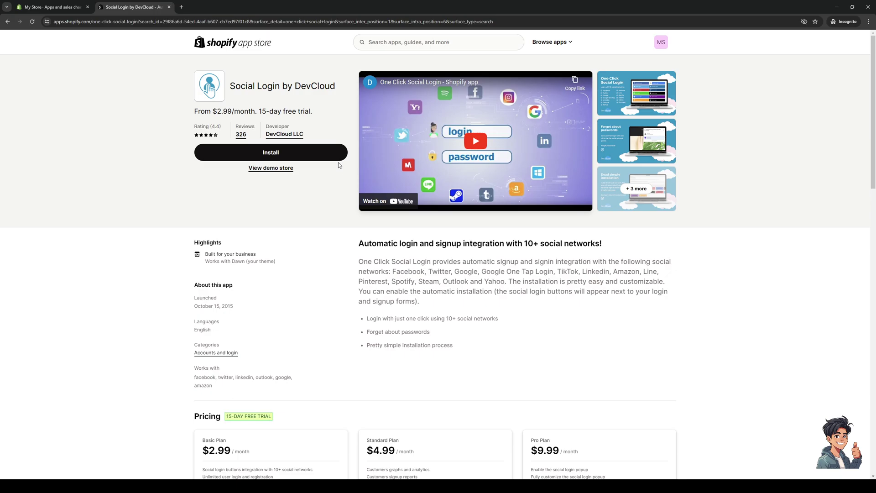
left_click(308, 155)
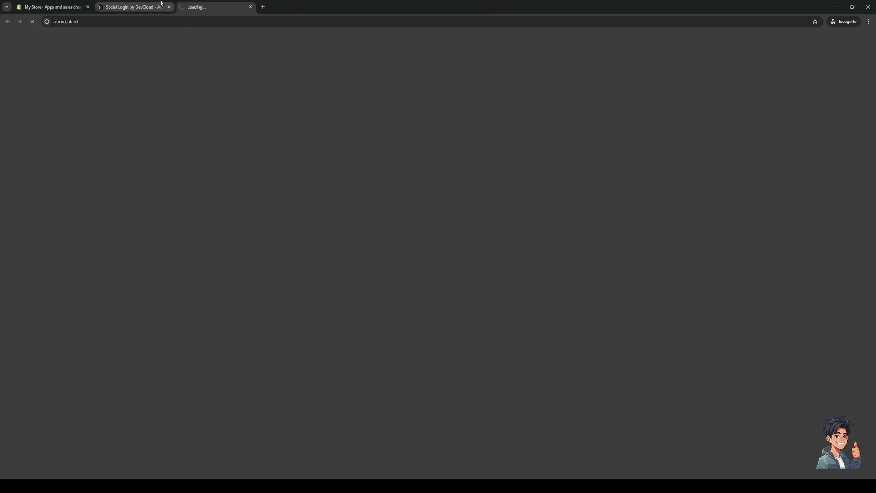
Step: Replace the search with 'site builder' and open EComposer Landing Page Builder's free-plan app page
left_click(161, 2)
left_click(8, 22)
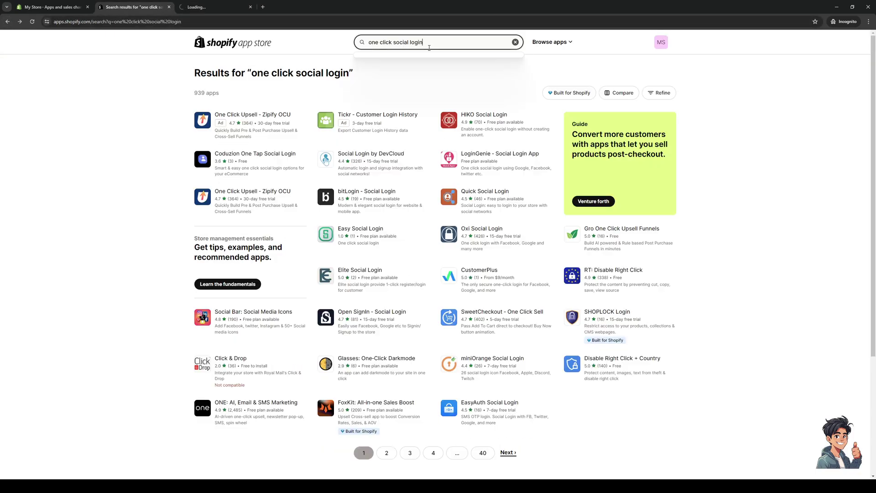
triple_click(429, 47)
type("site builder")
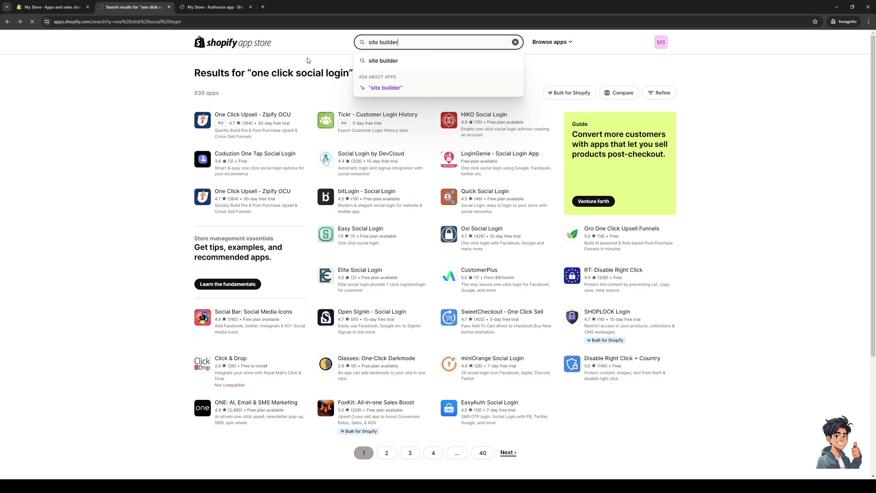
key("Return")
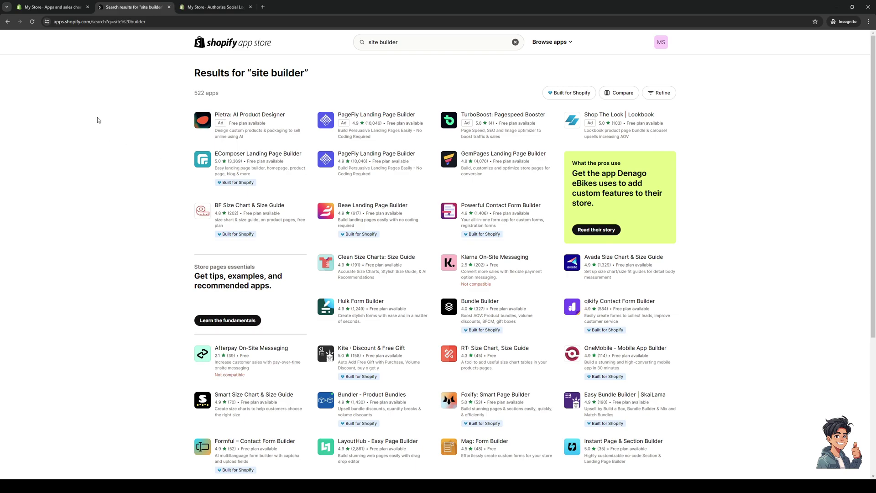
left_click(272, 157)
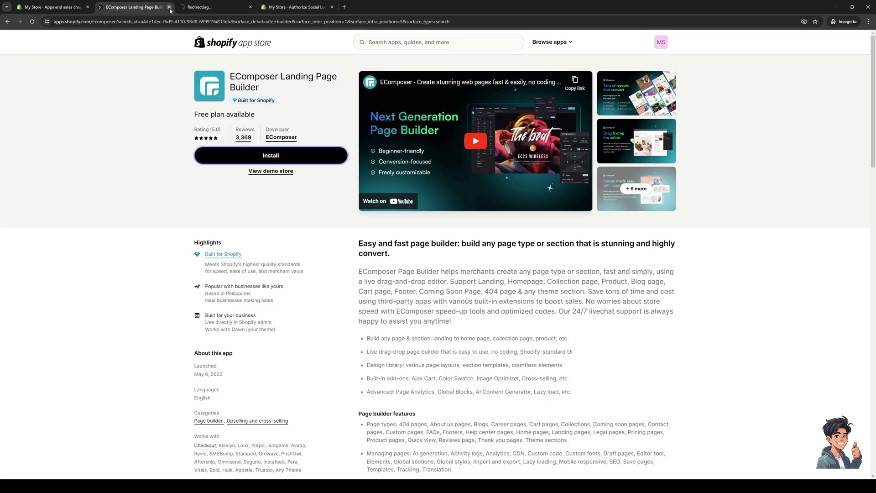
Step: Approve the Social Login by DevCloud installation on its permission page
left_click(168, 7)
left_click(238, 8)
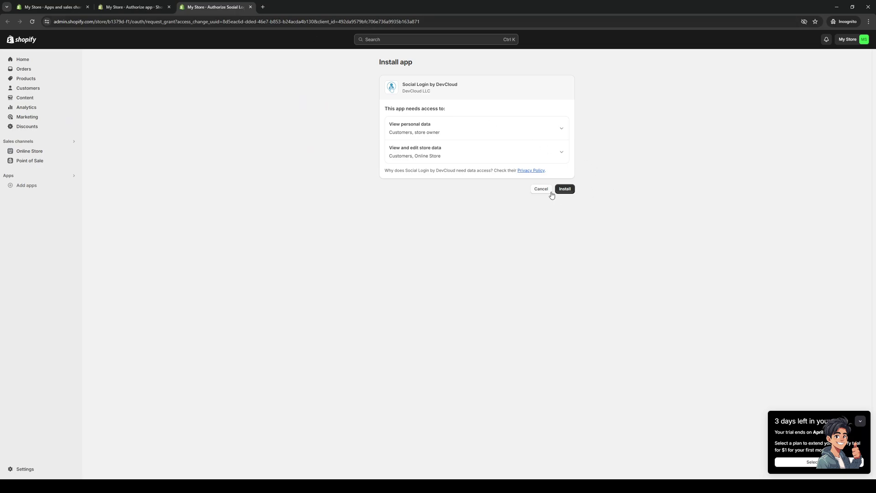
left_click(564, 189)
Step: Approve installing EComposer Builder, then return to the One Click Social Login admin
left_click(149, 8)
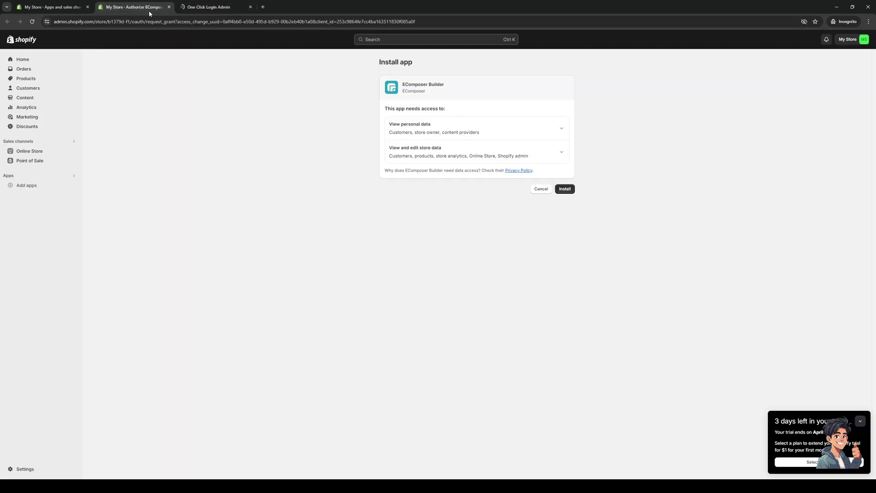
left_click(565, 189)
left_click(214, 6)
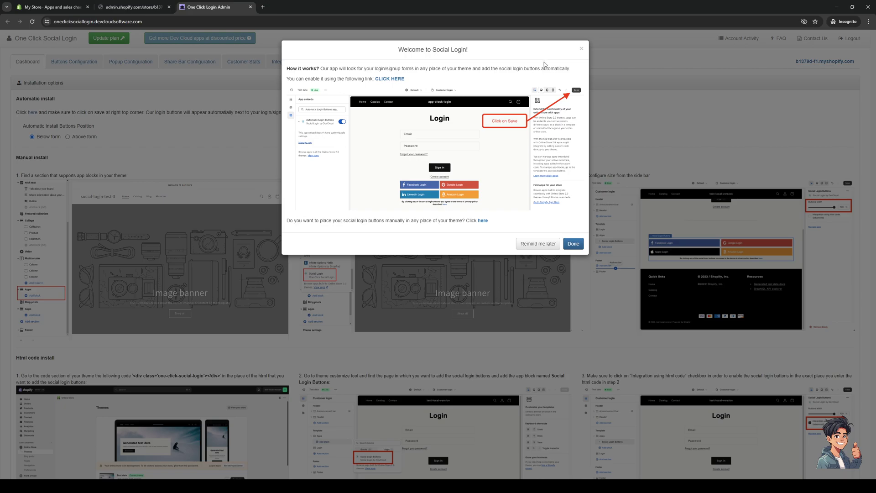
Step: Dismiss the Welcome to Social Login message and enlarge the second manual-install screenshot
left_click(549, 246)
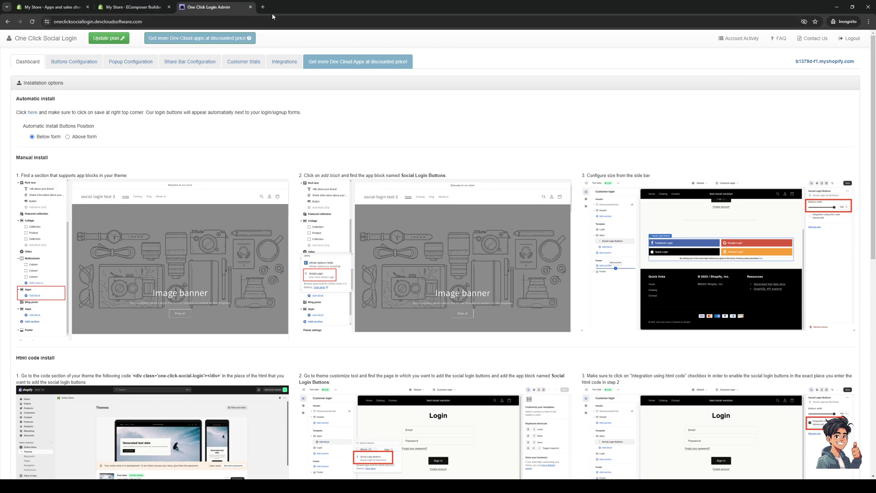
scroll(228, 151, "down", 2)
scroll(182, 196, "up", 2)
left_click(320, 282)
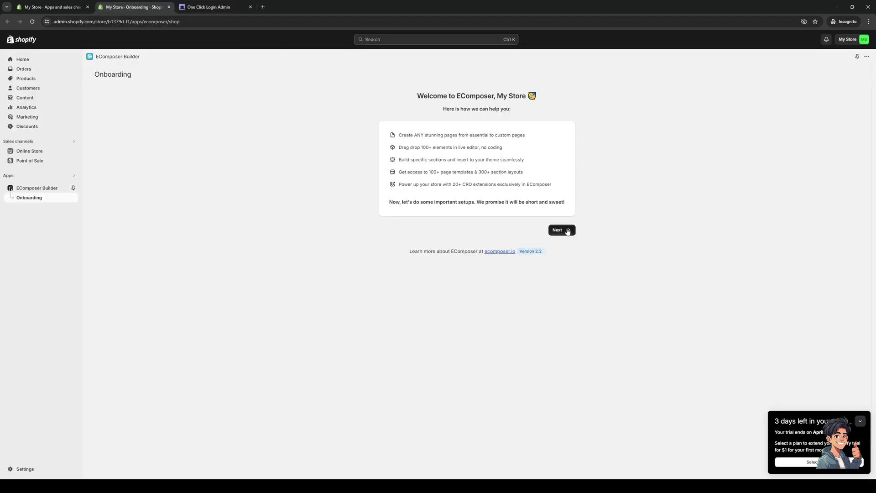
Step: Continue onboarding with the Dawn theme, then enter and save the storefront password
left_click(566, 230)
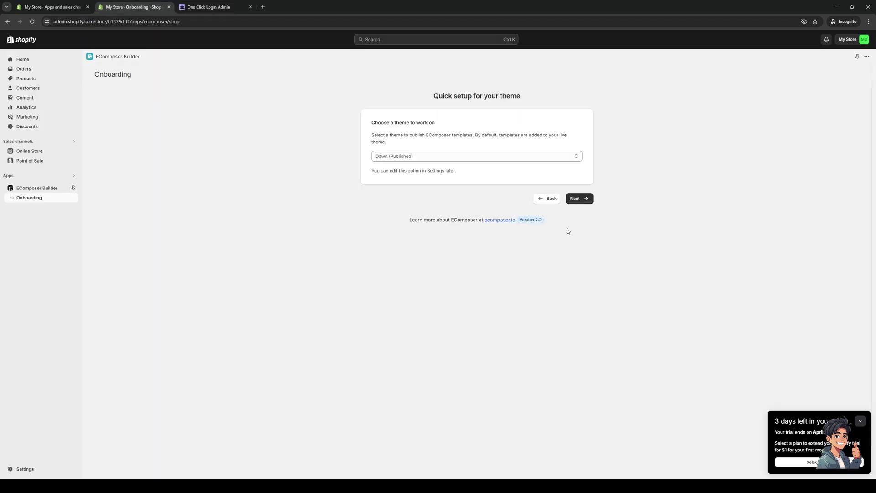
left_click(581, 199)
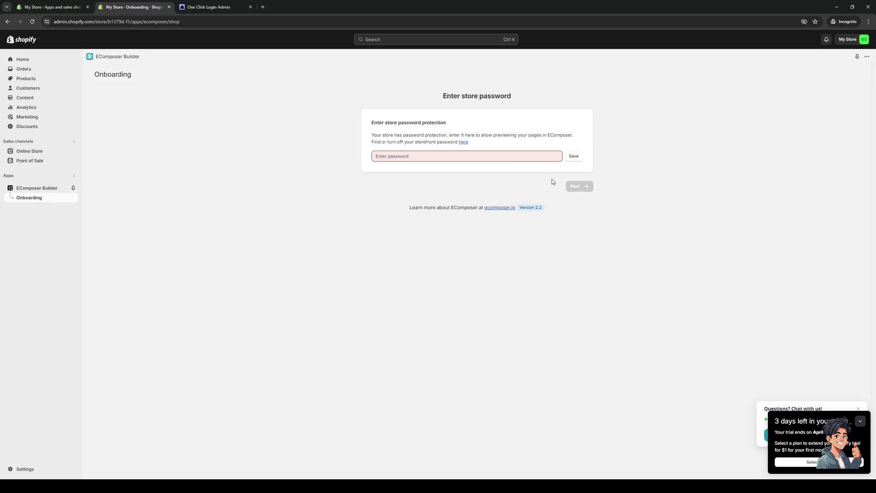
left_click(460, 158)
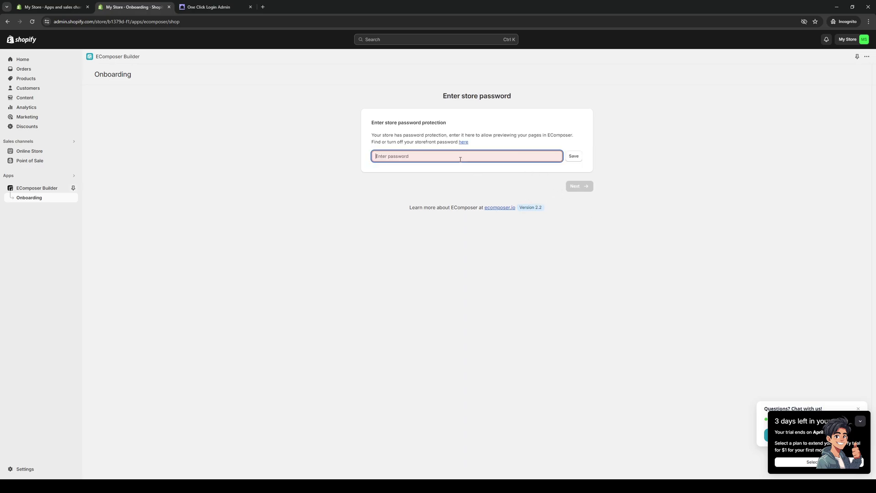
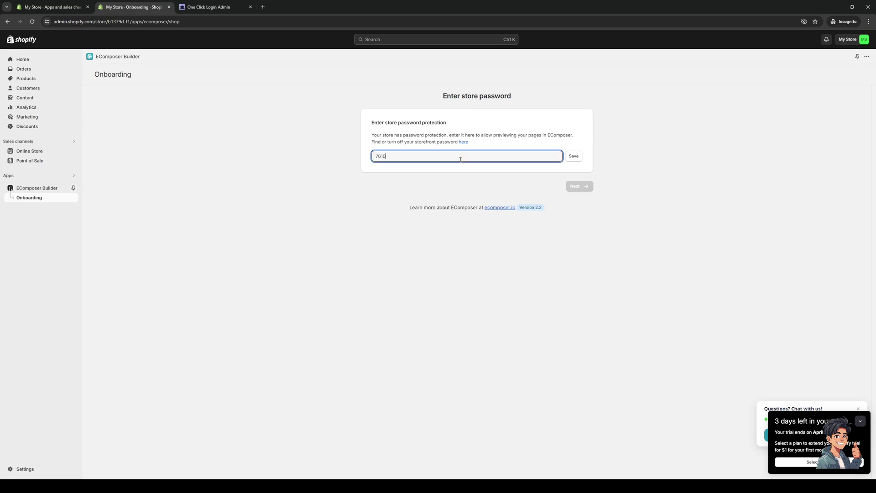
left_click(582, 159)
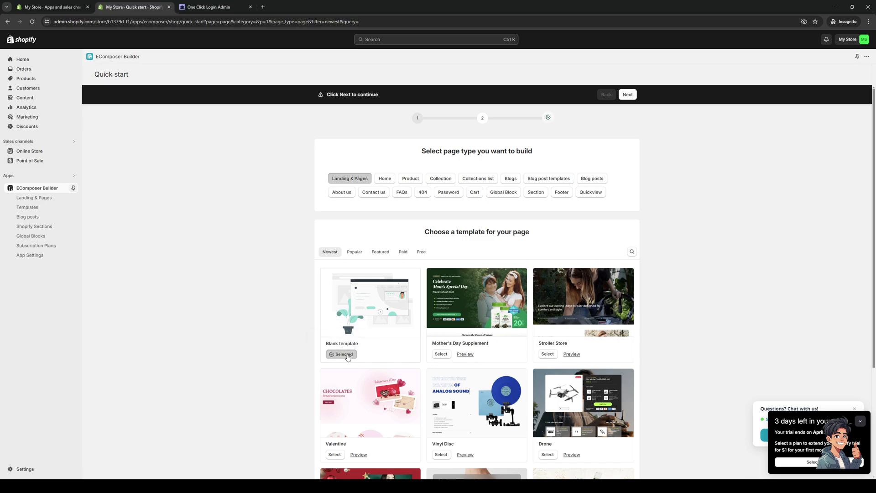
Step: Keep the default page info, launch the builder, and briefly check the Social Login admin tab
left_click(628, 95)
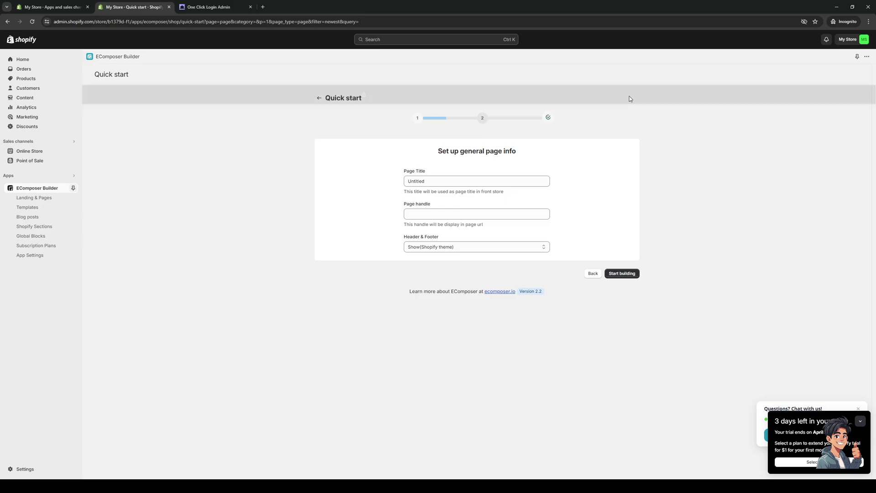
left_click(631, 273)
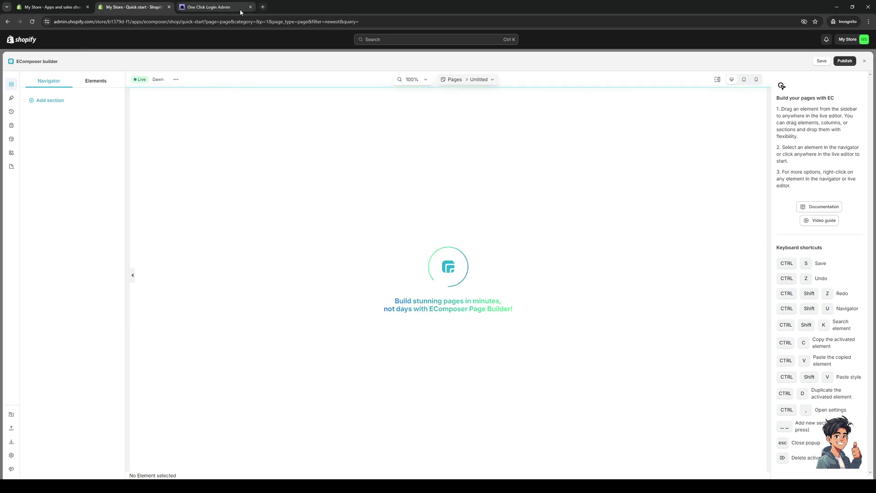
left_click(209, 7)
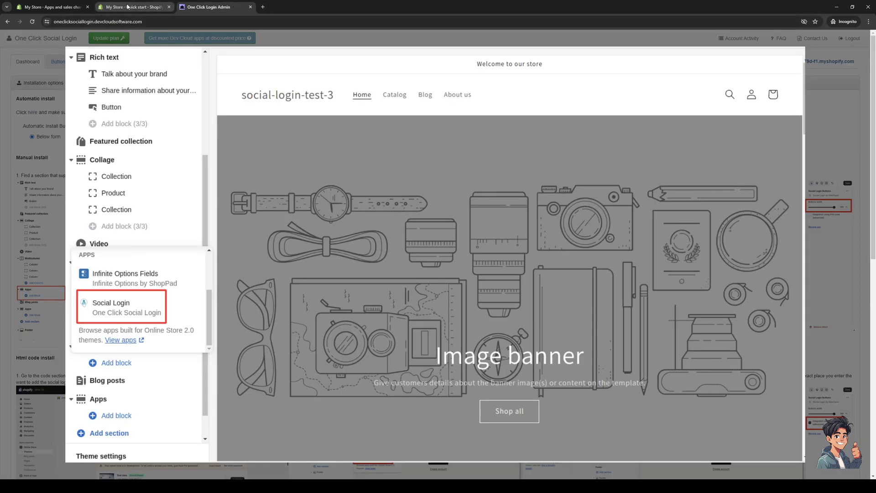
left_click(124, 7)
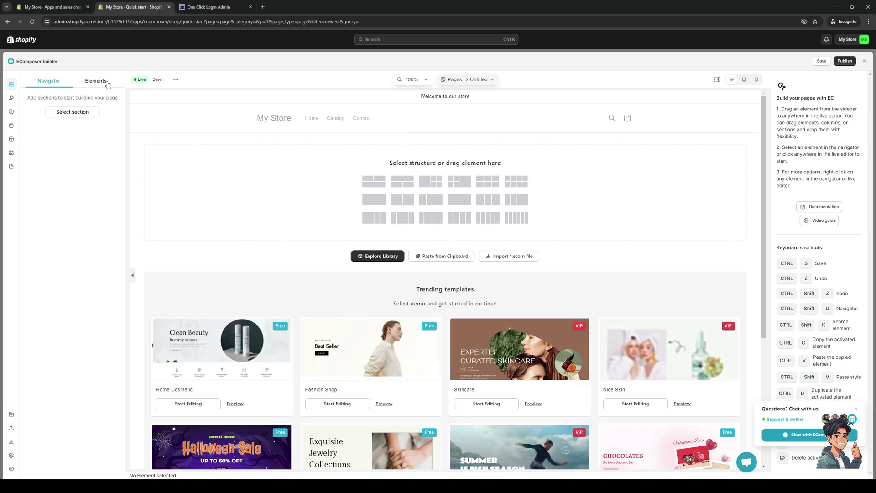
Step: Search the ready-made sections library for 'social', then close it
left_click(72, 112)
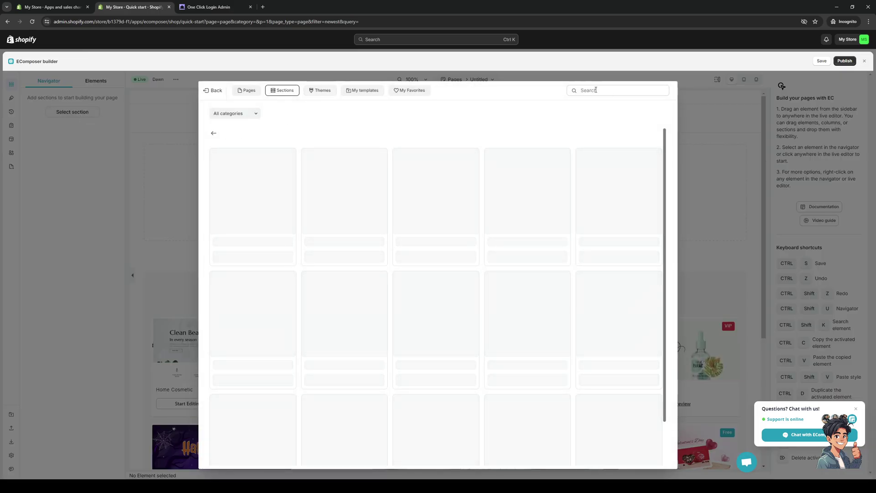
left_click(619, 90)
type("social")
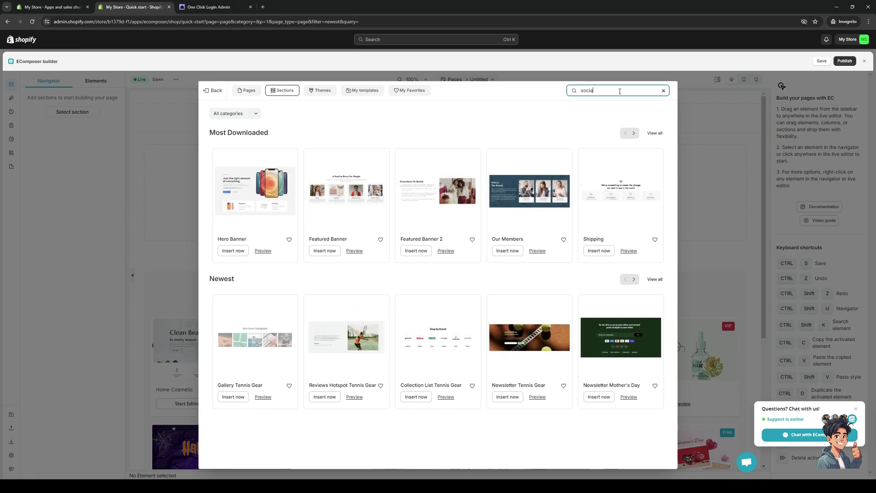
left_click(143, 115)
Step: Search elements for 'soci', drop the Social element at the top of the page, and close the builder
left_click(95, 82)
left_click(79, 101)
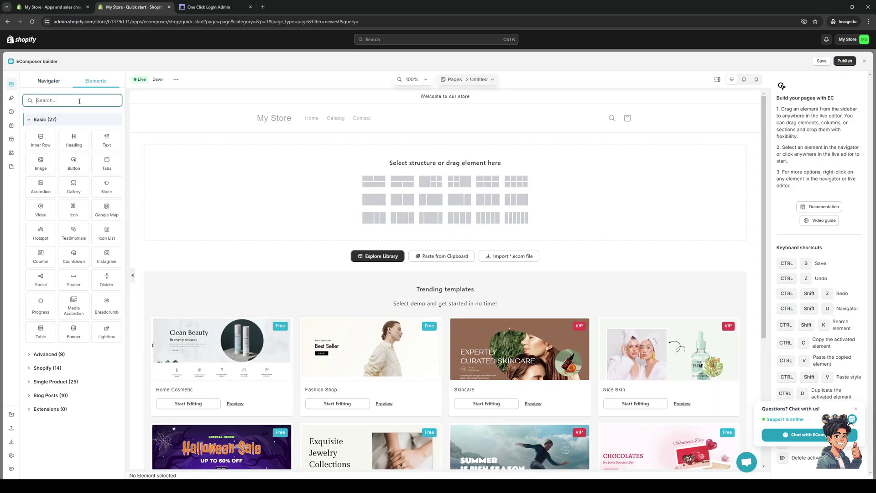
type("social")
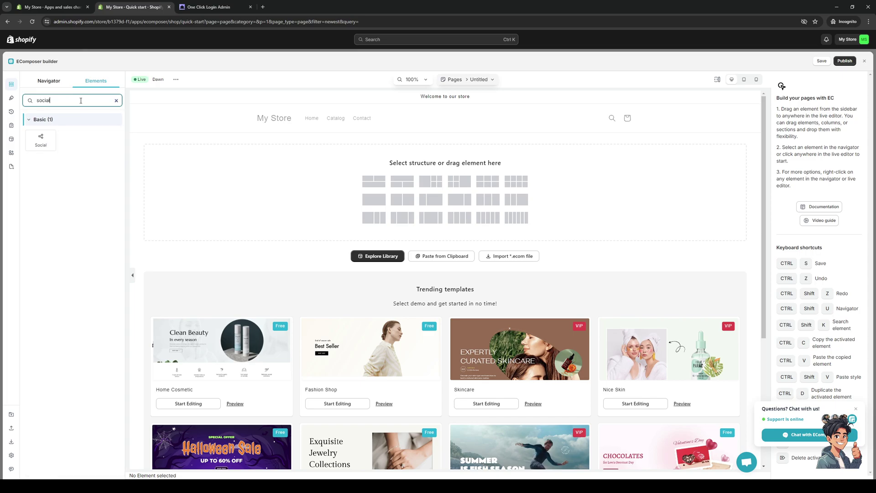
left_click_drag(40, 144, 319, 198)
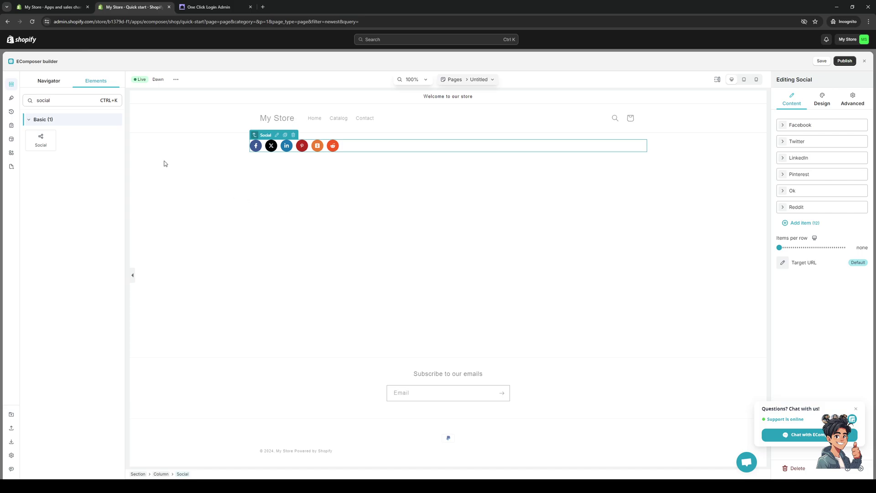
left_click(864, 61)
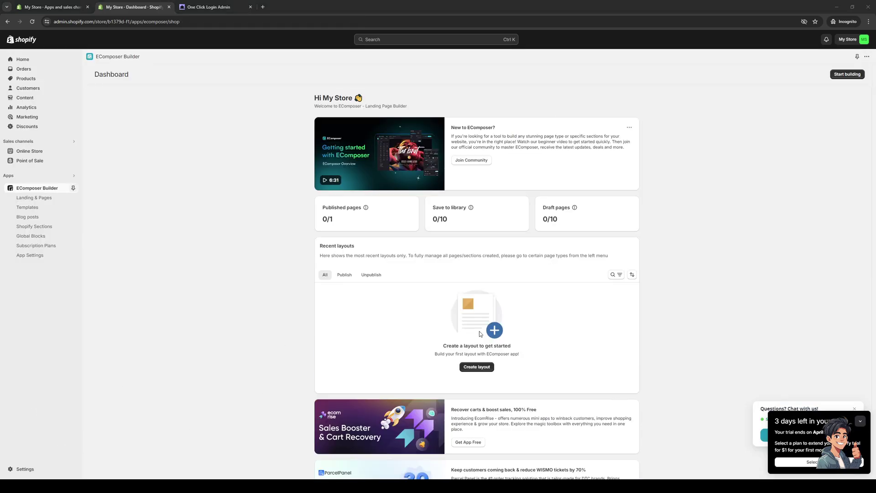